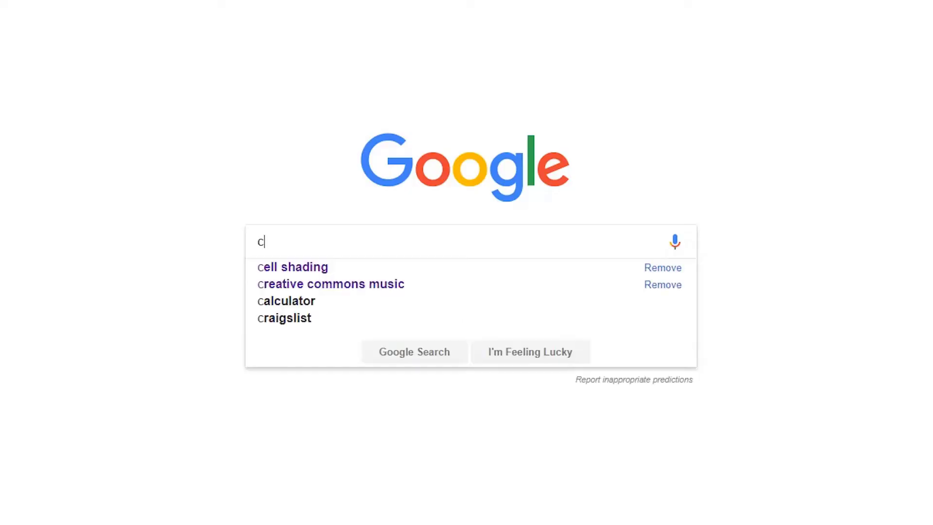
{"action": "type", "text": "ell shading"}
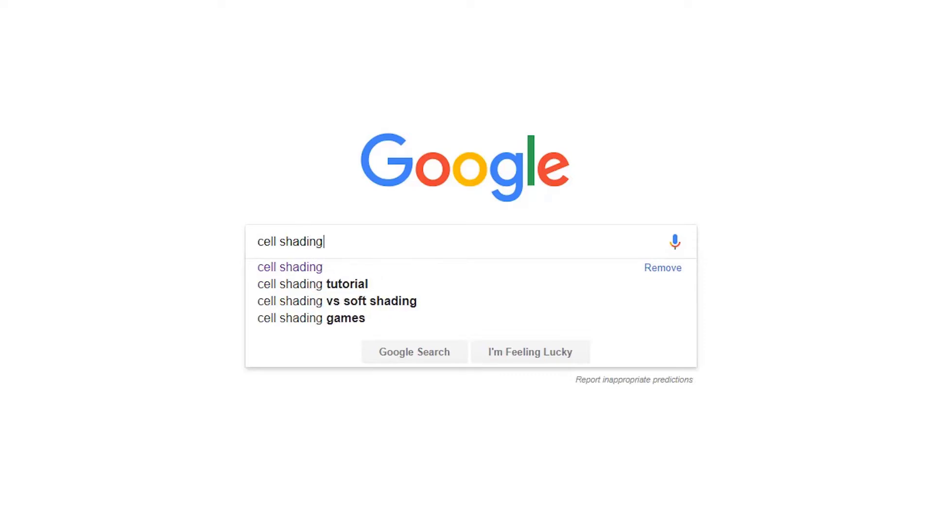
Search Google for 'cell shading' and step through the cel-shaded image previews.
{"action": "key", "text": "Return"}
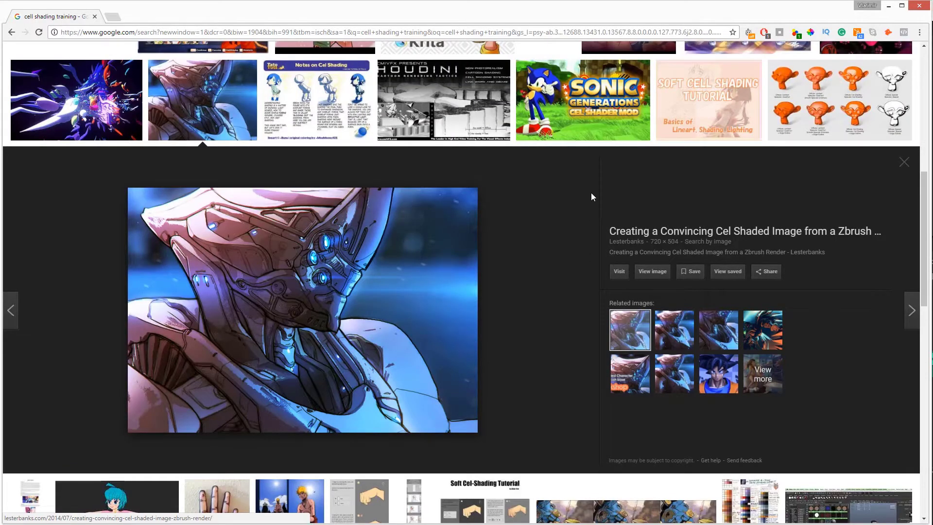
{"action": "key", "text": "Right"}
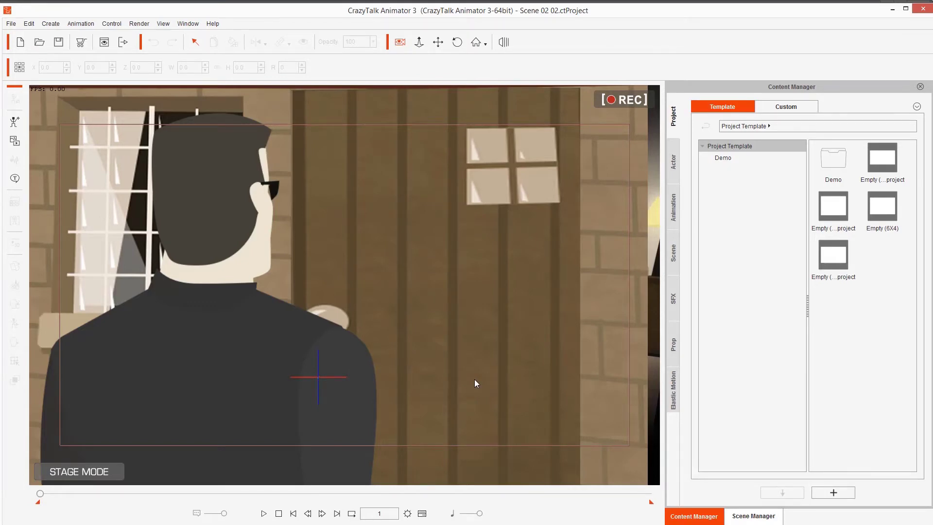
Play the scene with Space so the door opens and Nancy appears.
{"action": "key", "text": "space"}
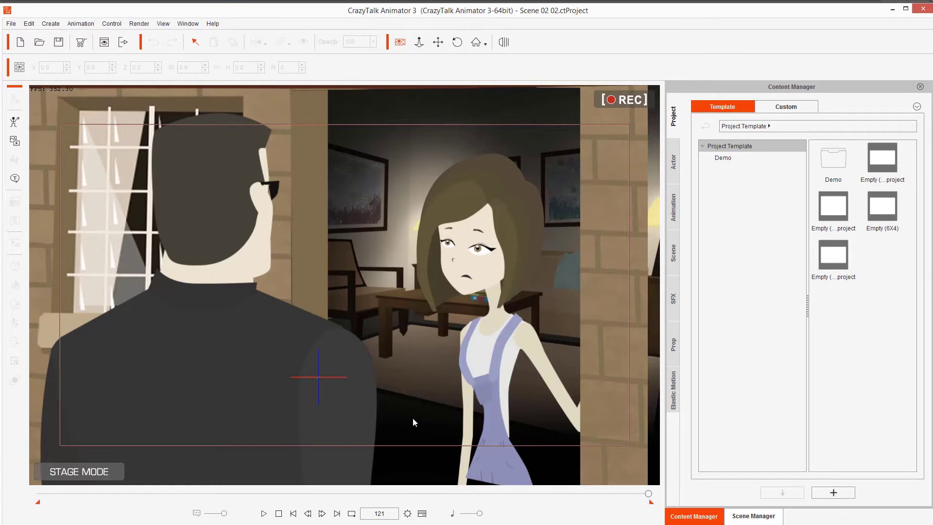
Export the selected Nancy from Composer Mode to Photoshop as a layered PSD.
{"action": "left_click", "coordinate": [510, 237]}
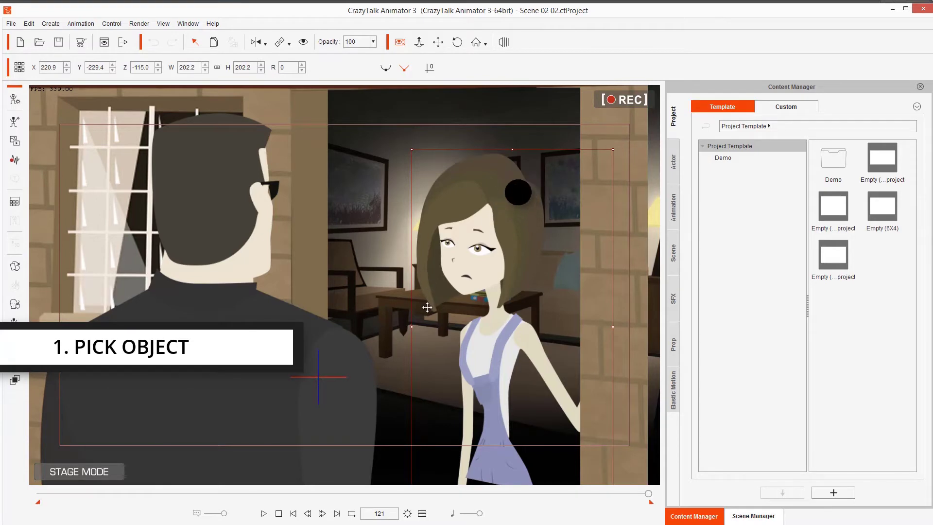
{"action": "left_click", "coordinate": [15, 99]}
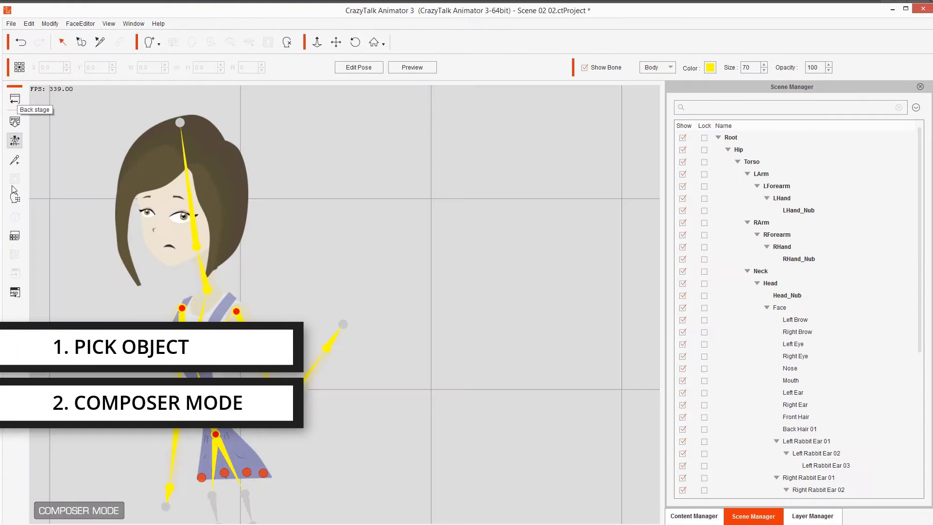
{"action": "left_click", "coordinate": [15, 292]}
{"action": "left_click", "coordinate": [664, 314]}
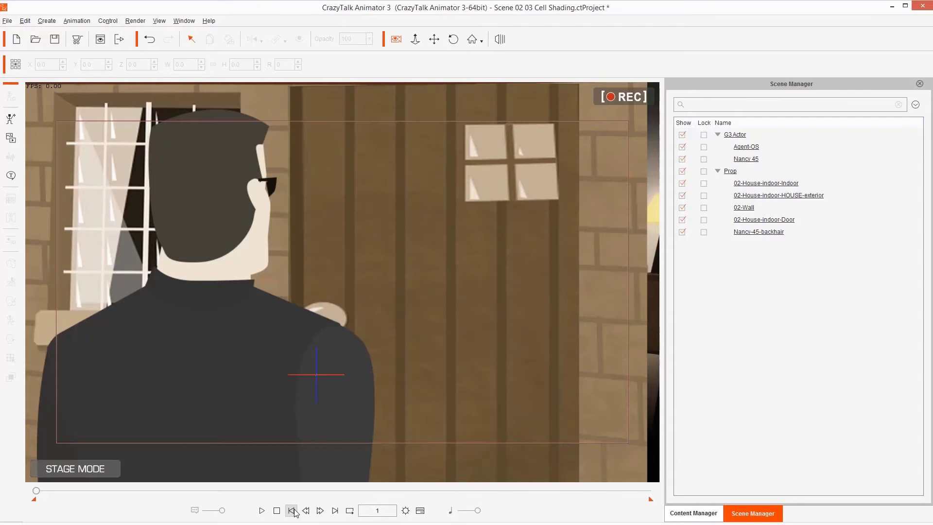
Replay the scene from the start with Space as Nancy walks through the door.
{"action": "key", "text": "space"}
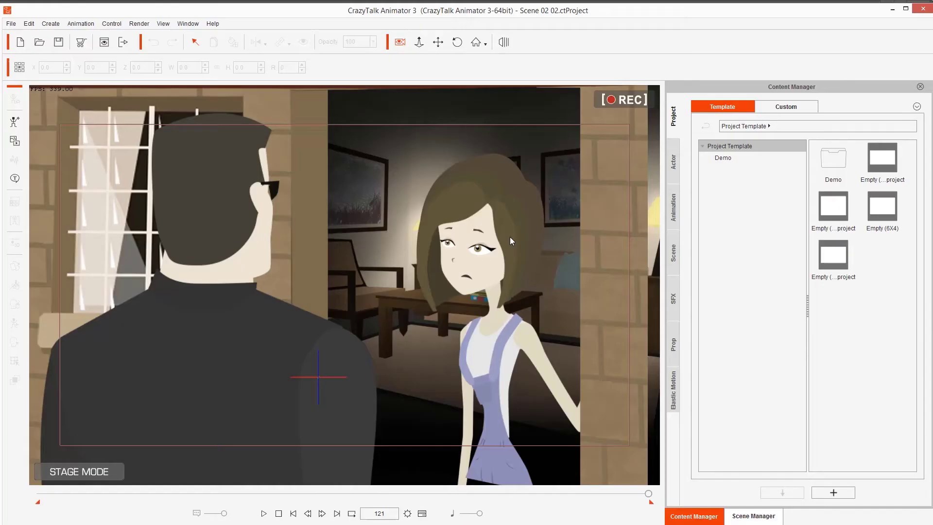
Launch Nancy in Photoshop as one layered PSD with head and body together.
{"action": "left_click", "coordinate": [509, 237]}
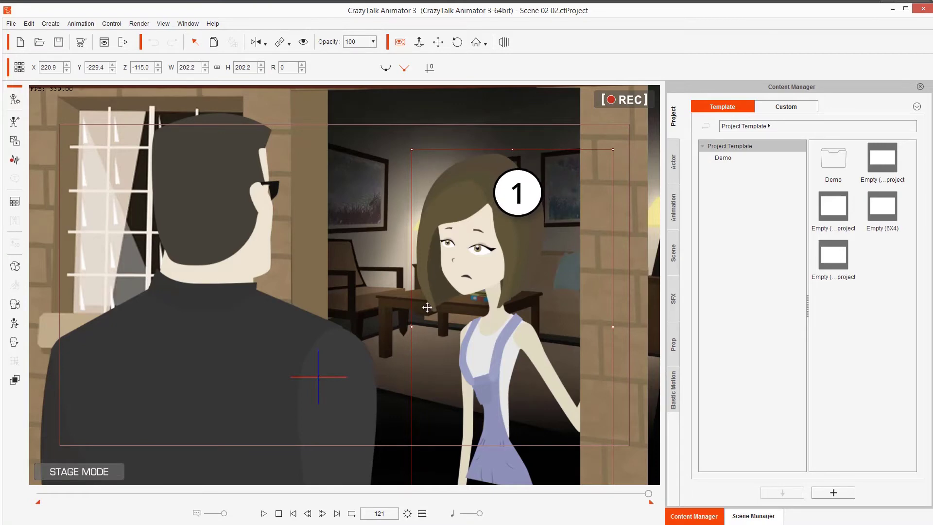
{"action": "left_click", "coordinate": [15, 102]}
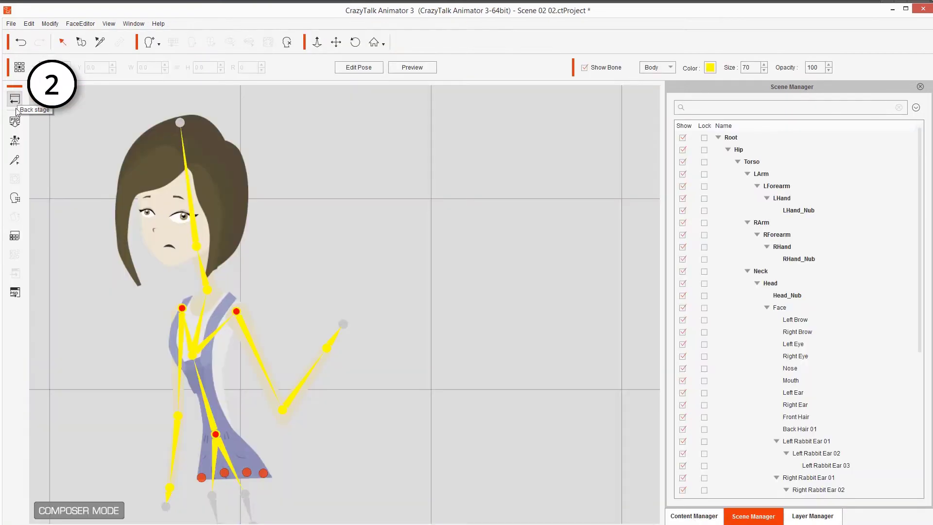
{"action": "left_click", "coordinate": [15, 291]}
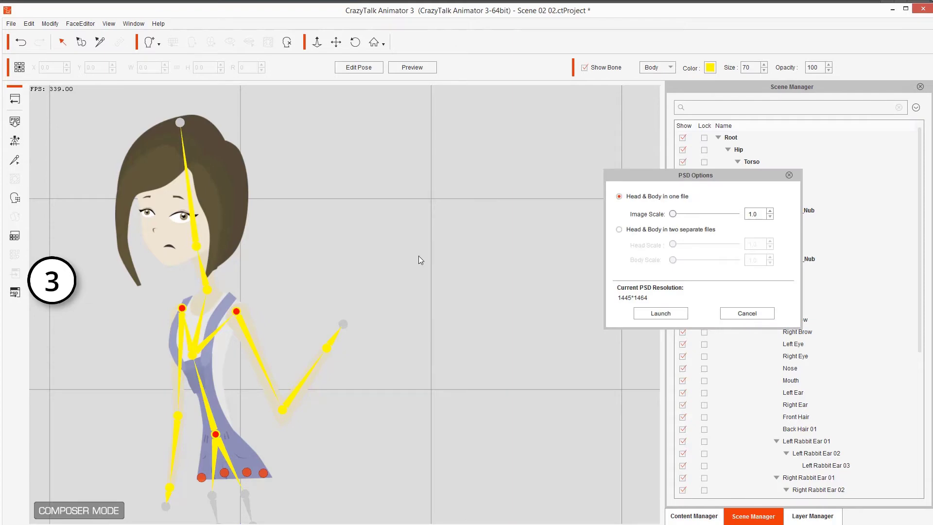
{"action": "left_click", "coordinate": [665, 315]}
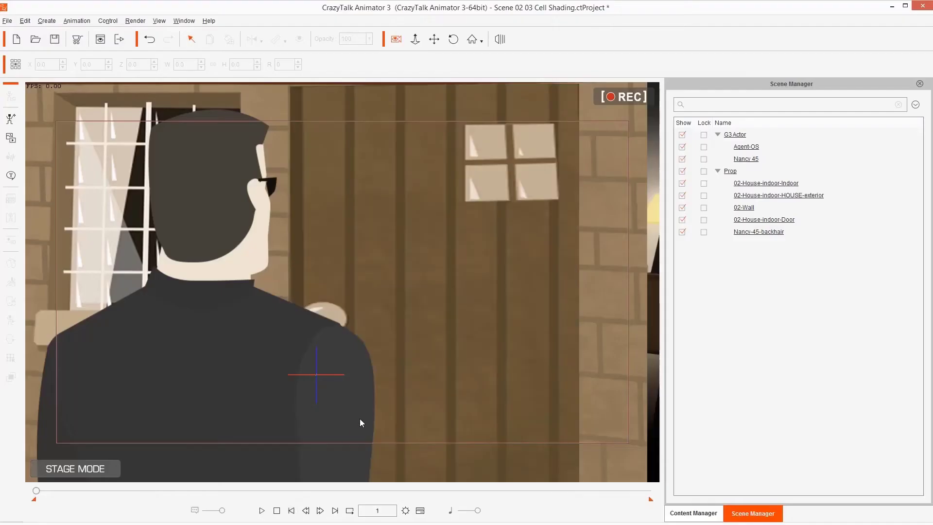
Play the cel-shading scene to watch Nancy enter in her textured, shaded outfit.
{"action": "key", "text": "space"}
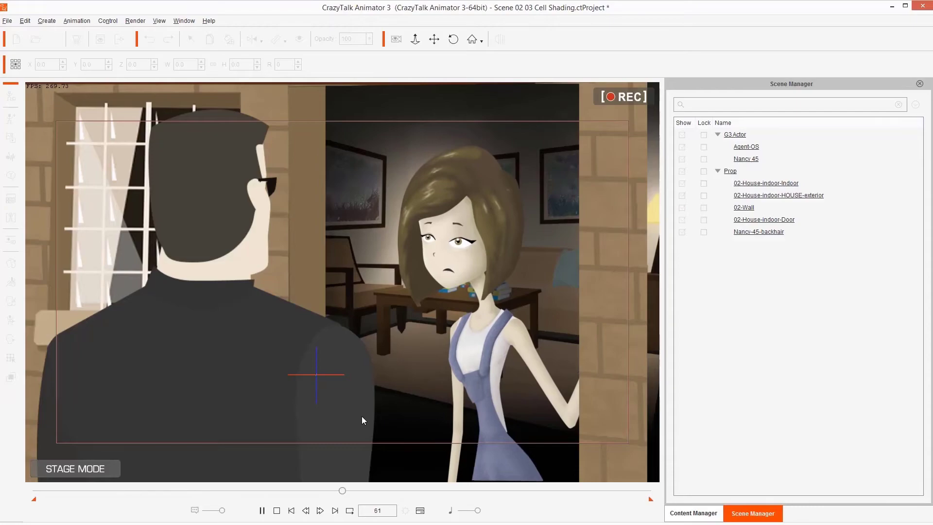